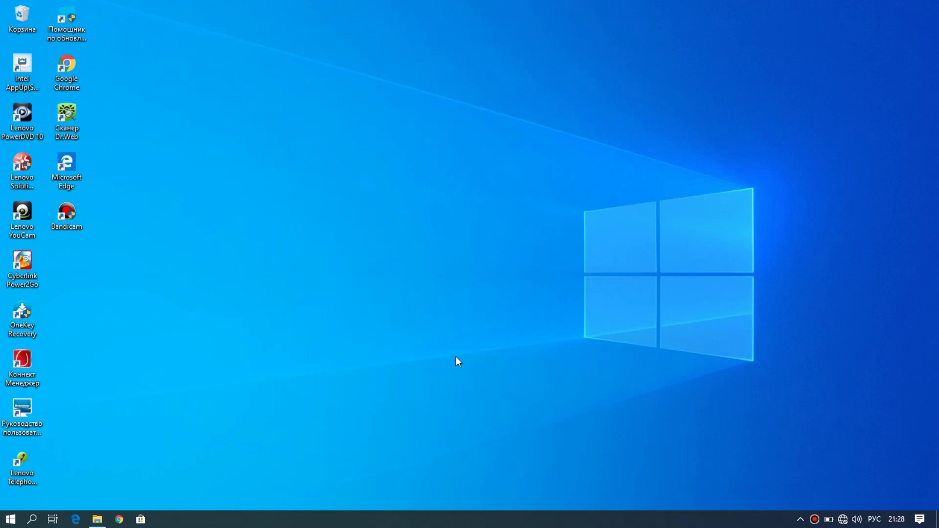
Open the Intel HD Graphics control panel and review its Дисплей and Трехмерная графика settings
right_click(407, 288)
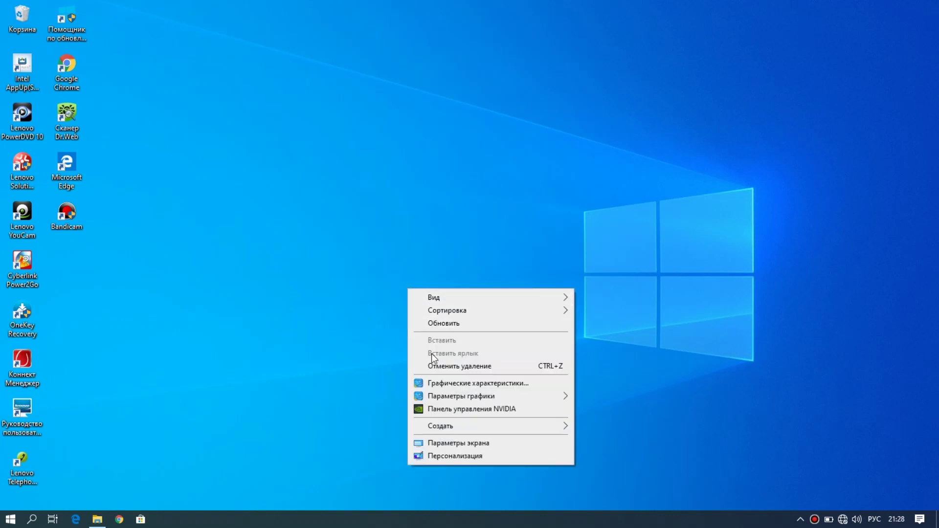
click(444, 386)
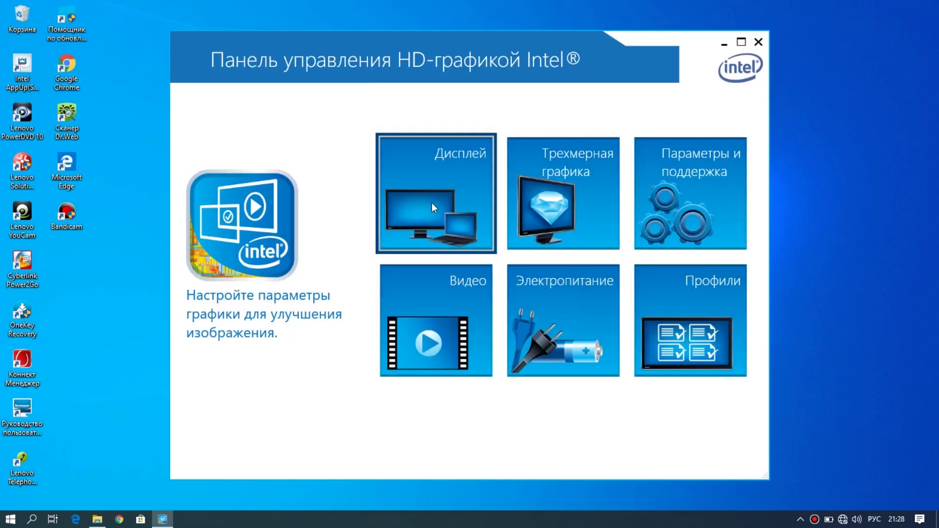
click(431, 202)
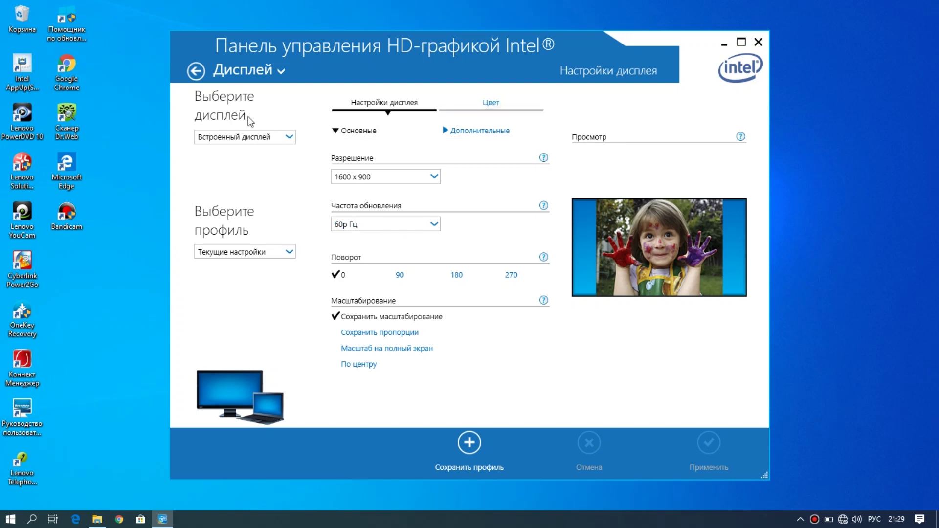
click(195, 71)
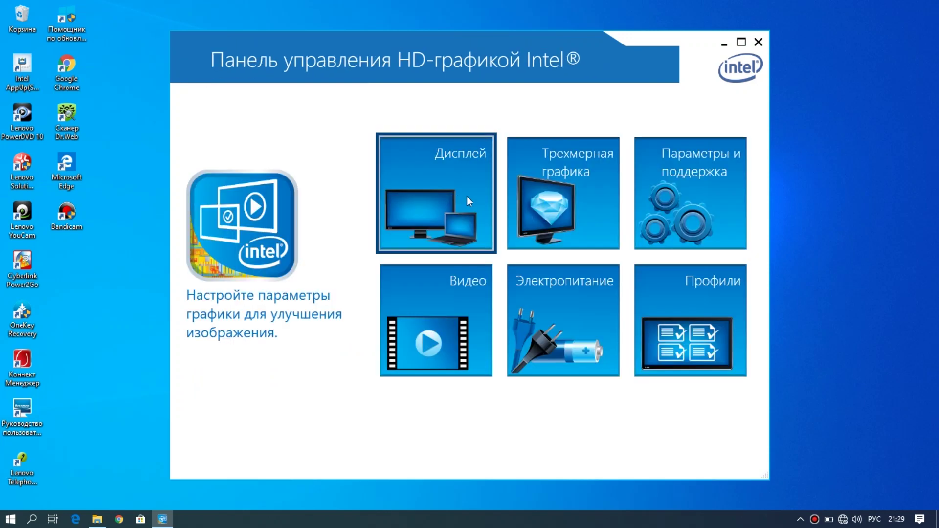
click(573, 214)
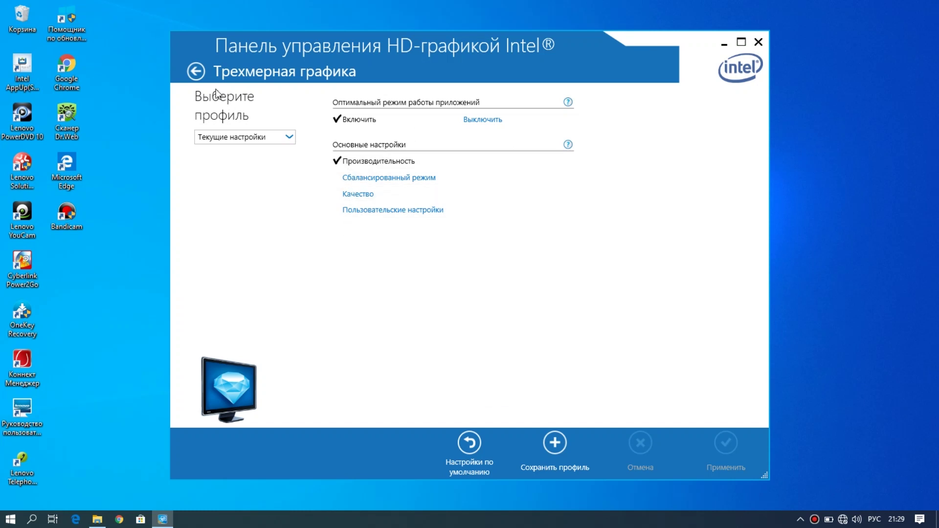
click(197, 73)
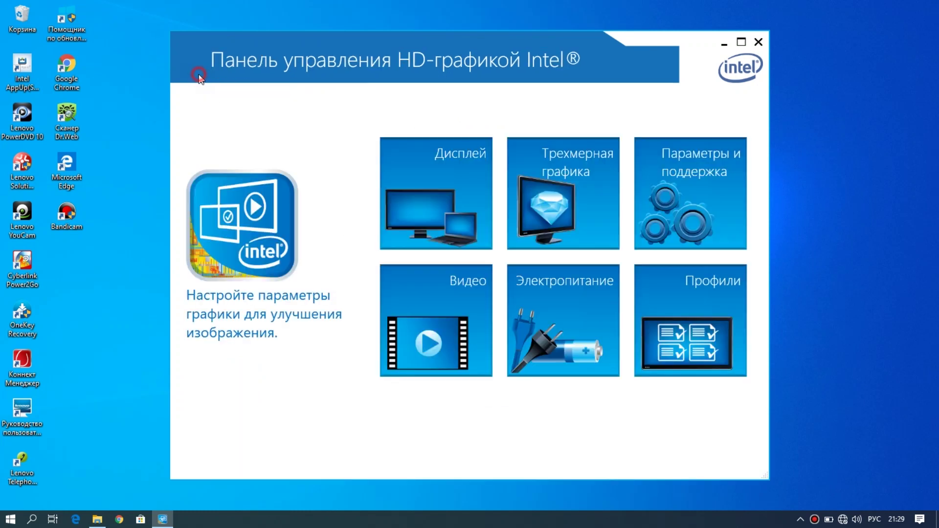
Review the Электропитание graphics settings for both mains and battery operation
click(540, 316)
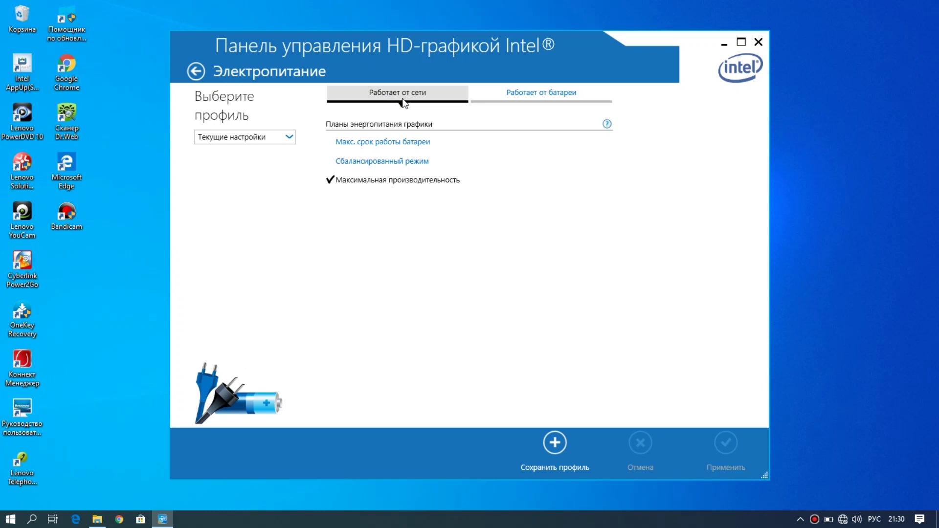
click(510, 95)
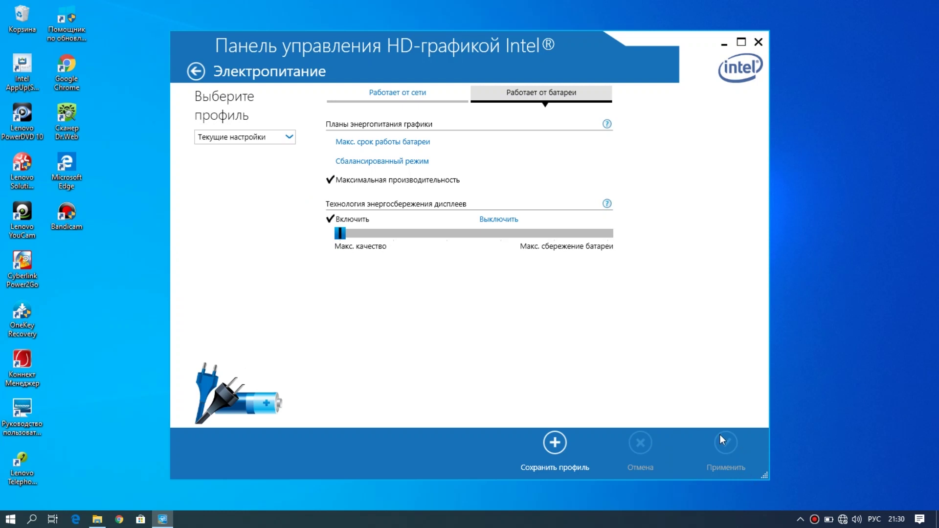
click(197, 72)
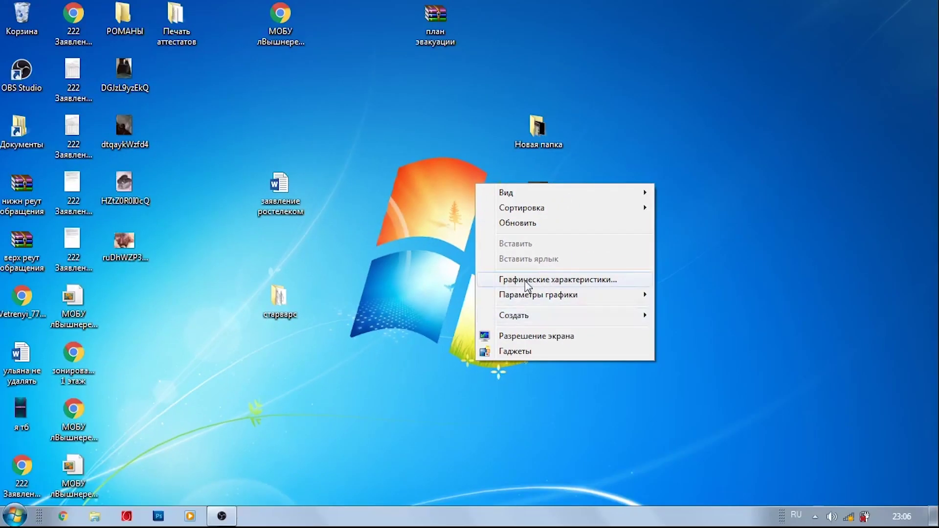
Open the Intel graphics and media control panel and check the refresh rates available for the built-in display
click(527, 283)
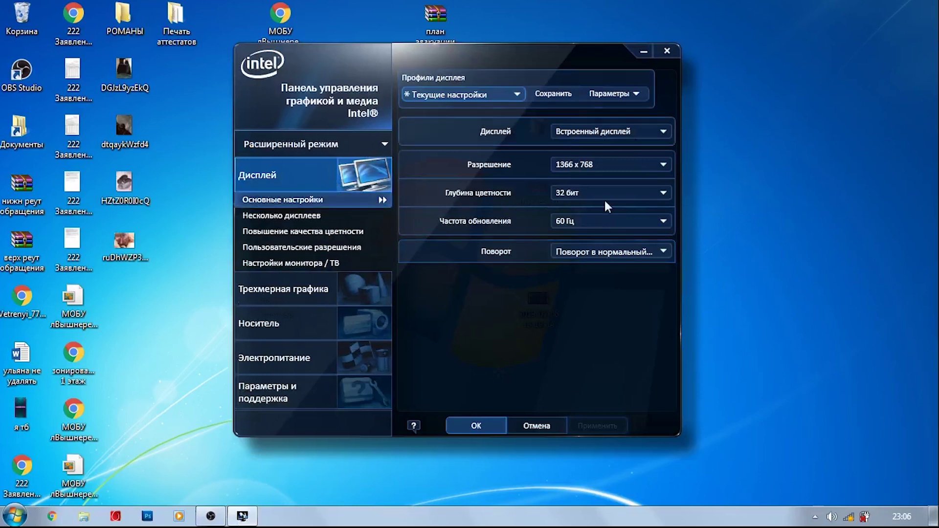
click(573, 223)
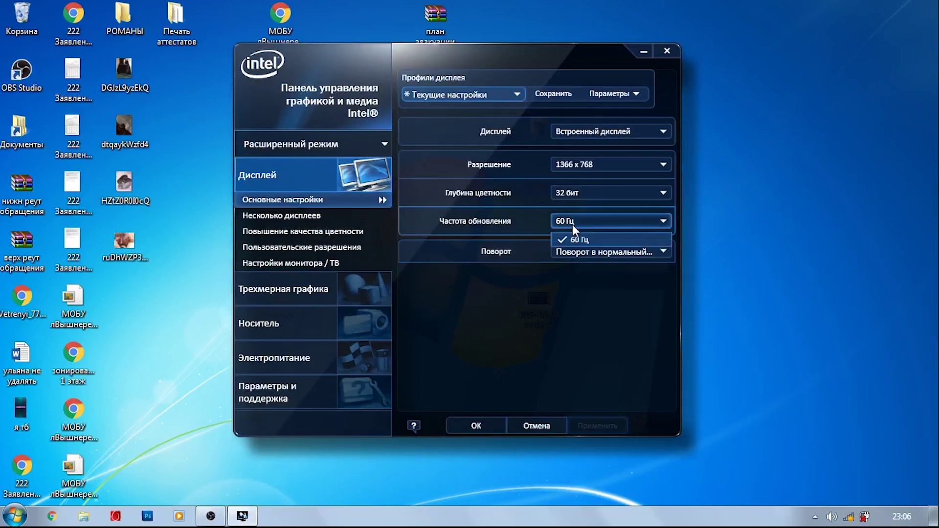
click(574, 225)
Enable Пользовательские настройки for 3D graphics and choose Производительность as the texture quality
click(277, 293)
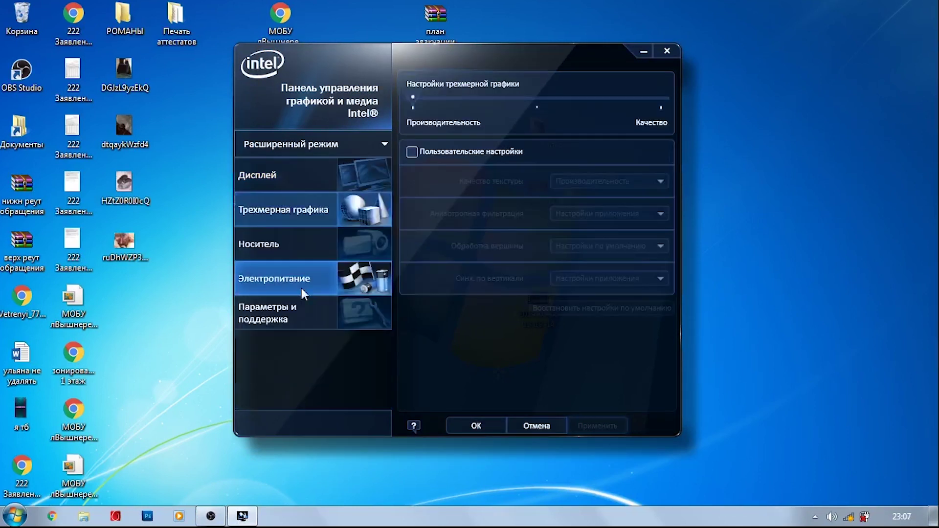
click(413, 152)
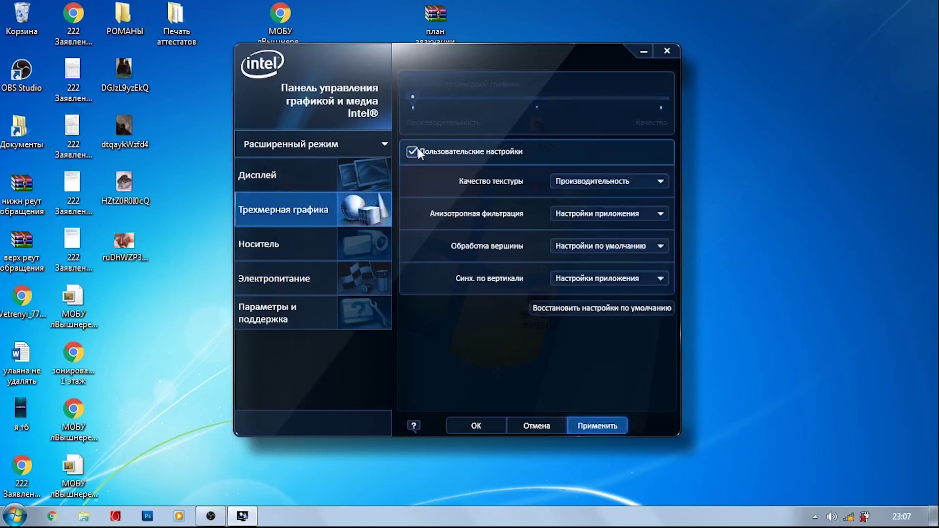
click(595, 181)
click(600, 200)
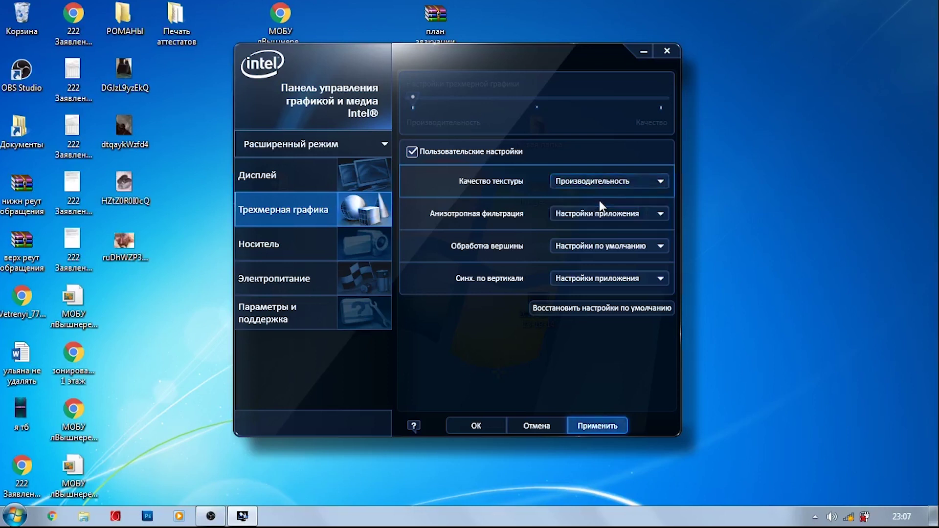
Try anisotropic filtering at 2x and return it to Настройки приложения
click(600, 216)
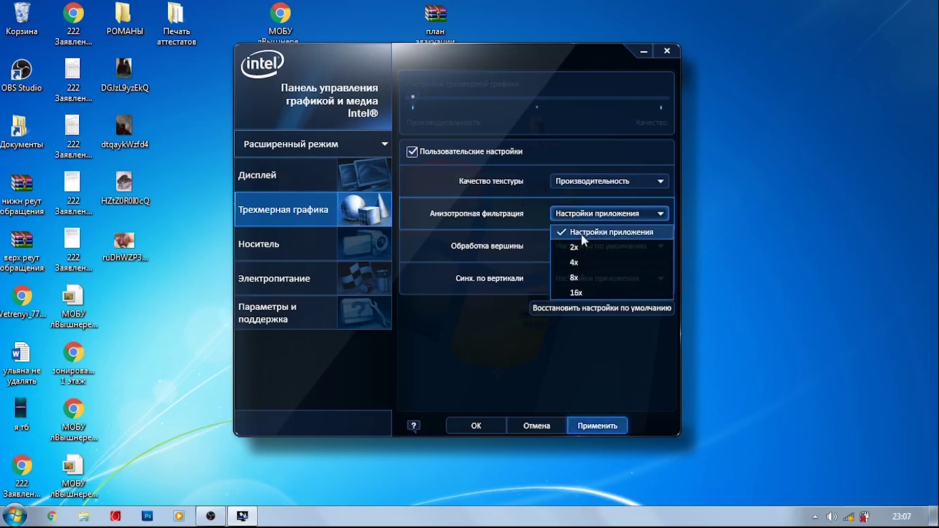
click(577, 246)
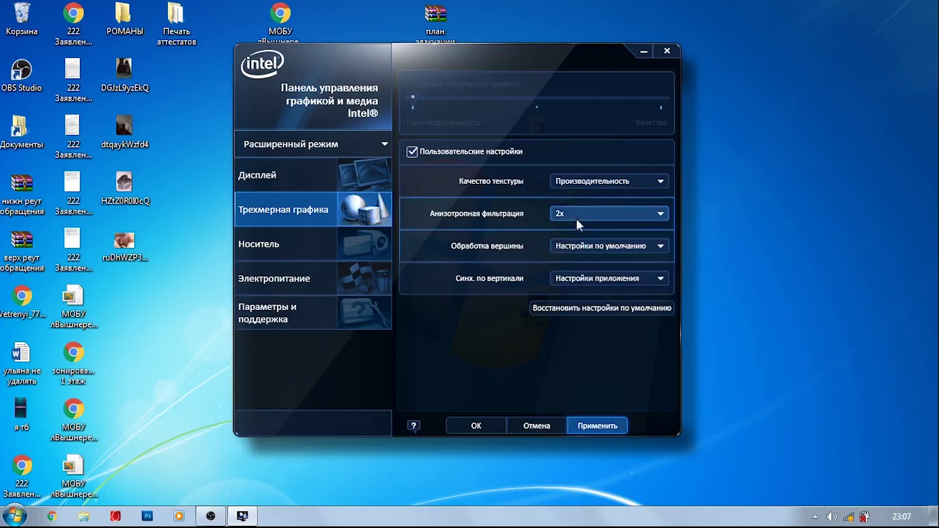
click(578, 214)
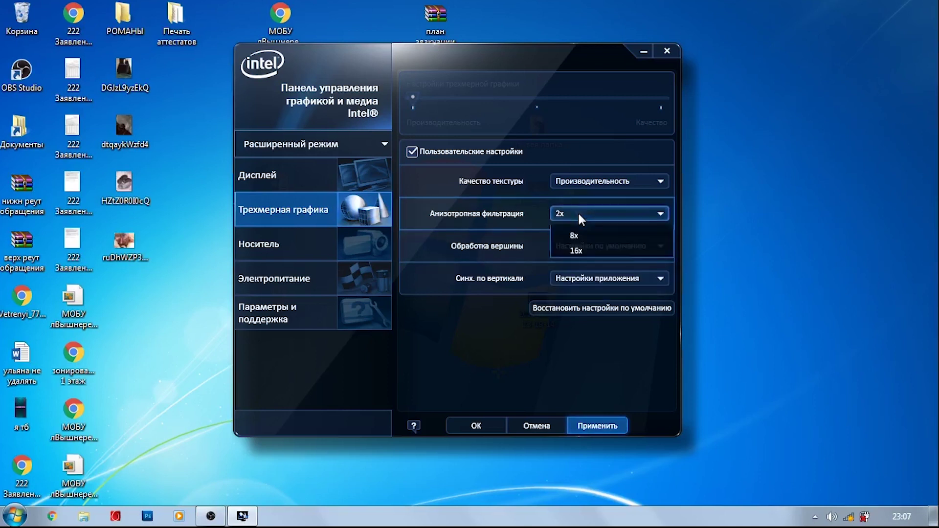
click(577, 233)
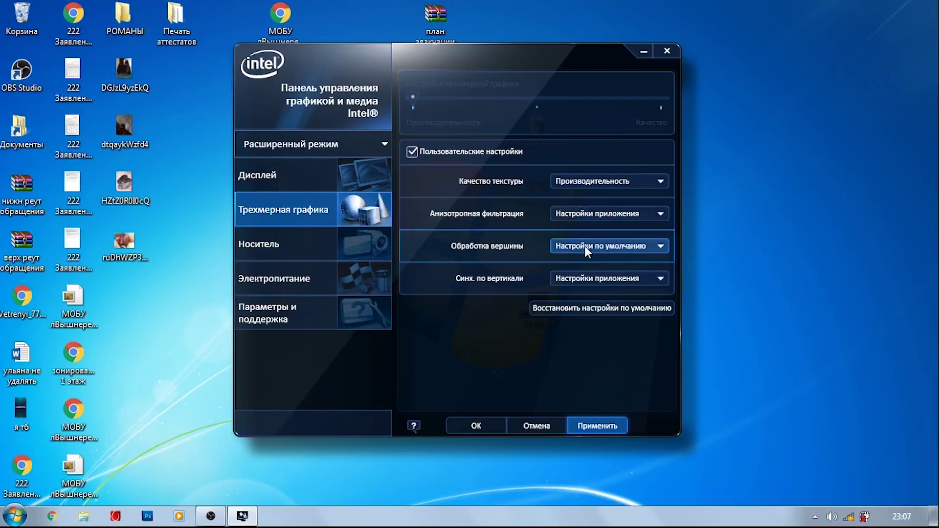
Set vertex processing to Настройки приложения and vertical sync to Вкл., and apply and keep the new 3D settings
click(585, 245)
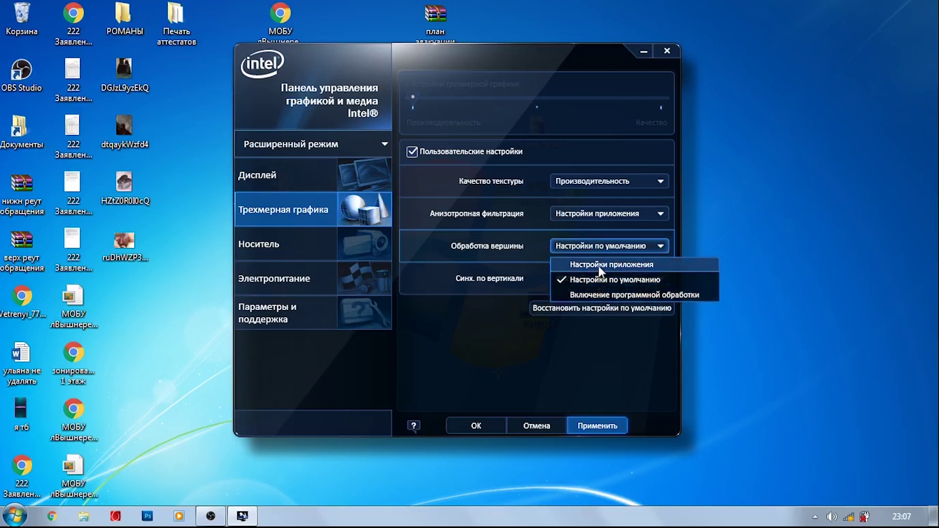
click(601, 268)
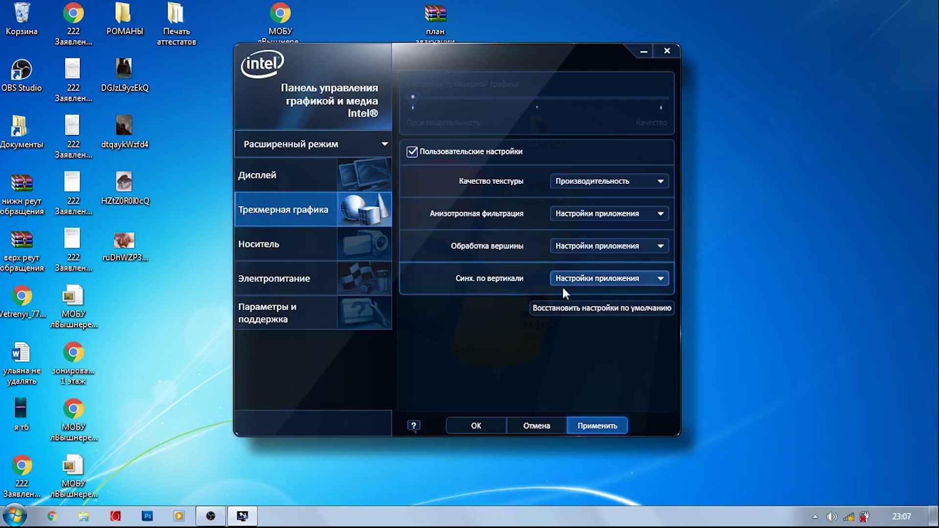
click(597, 280)
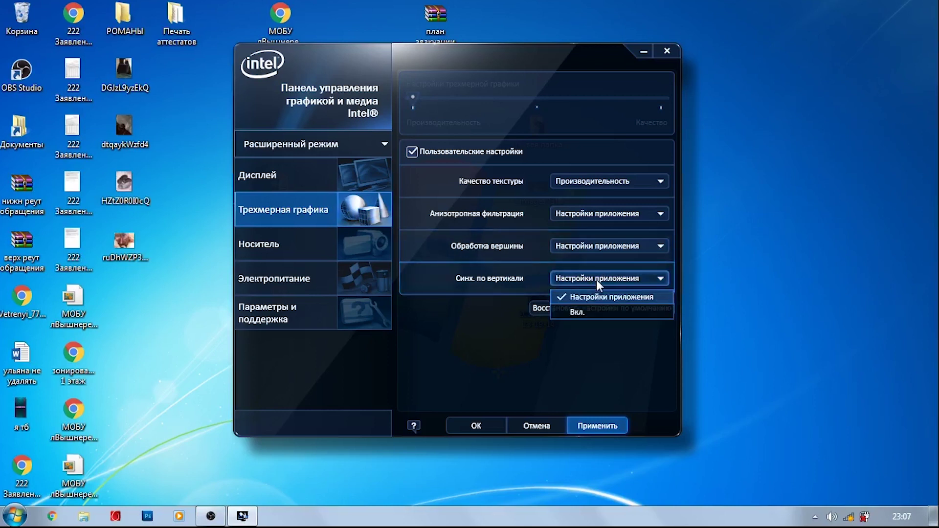
click(586, 309)
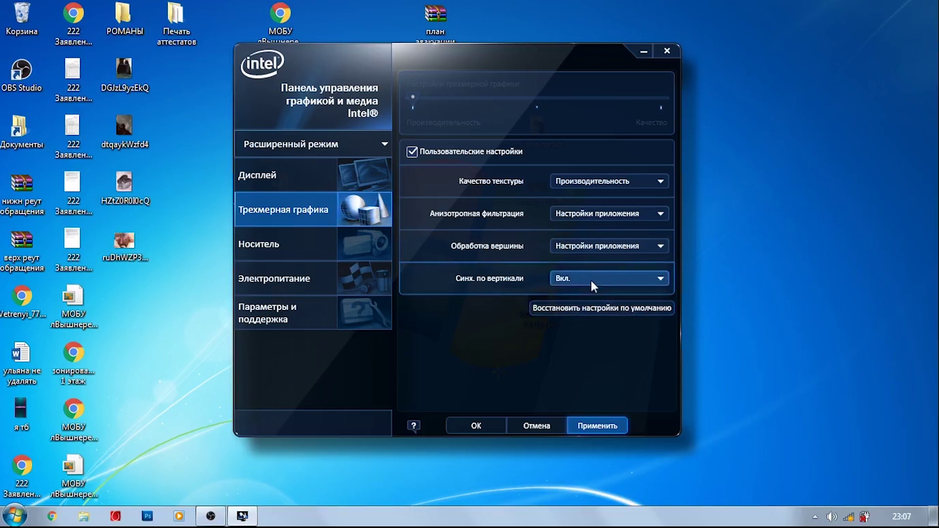
click(591, 424)
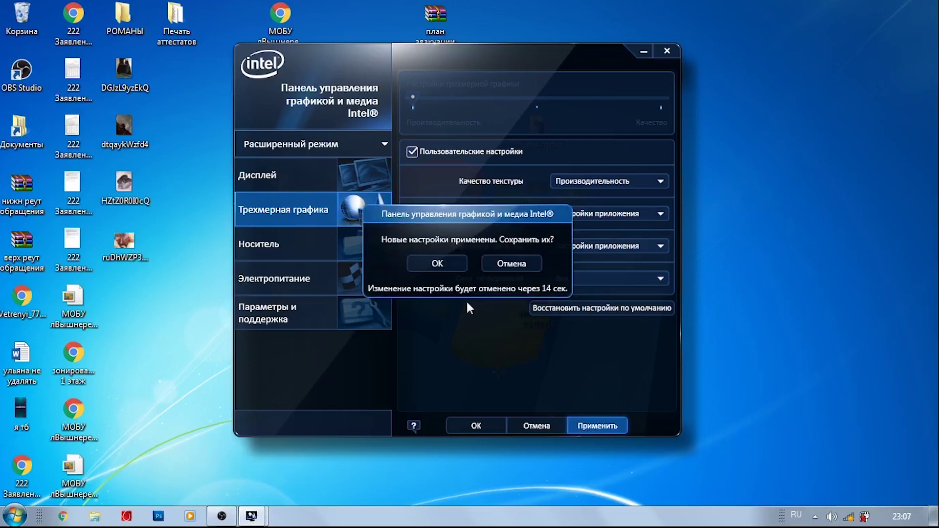
click(444, 259)
Apply and keep the Максимальная производительность graphics power plan for the Работает от батареи power source
click(259, 244)
click(263, 336)
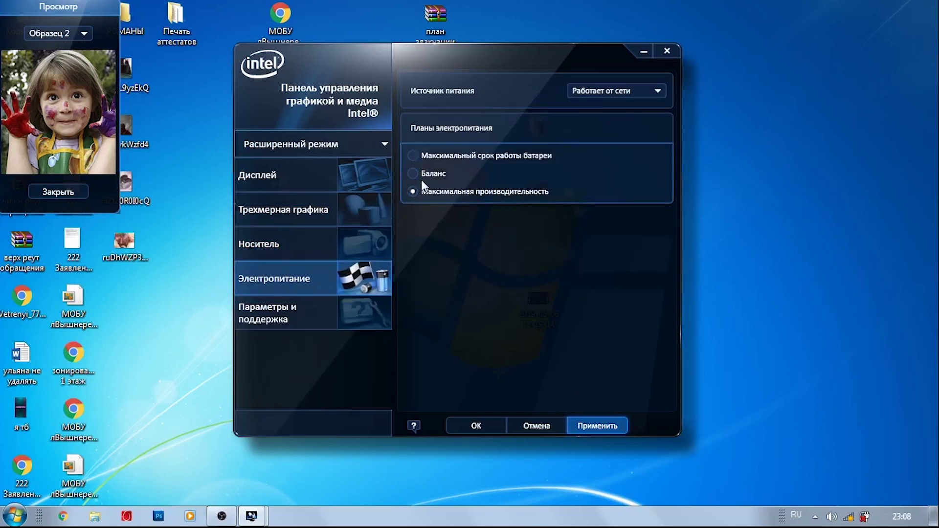
click(617, 101)
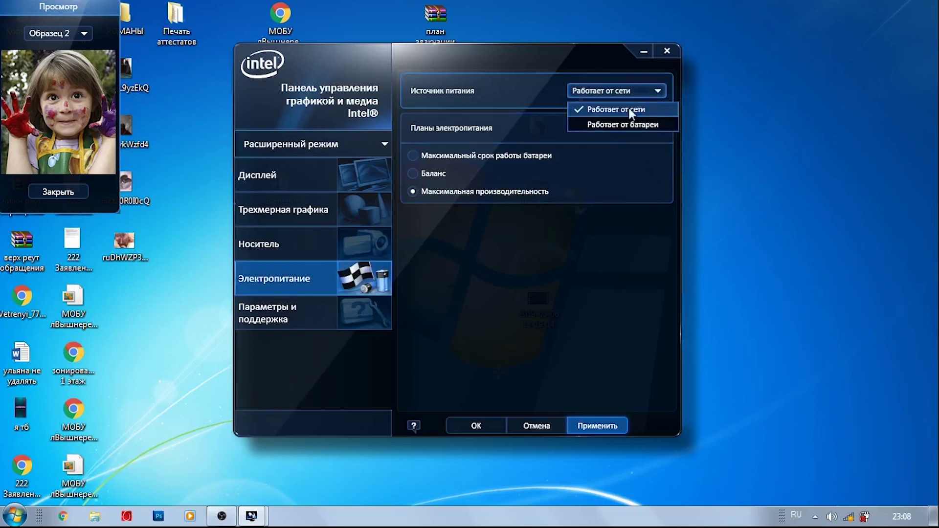
click(627, 113)
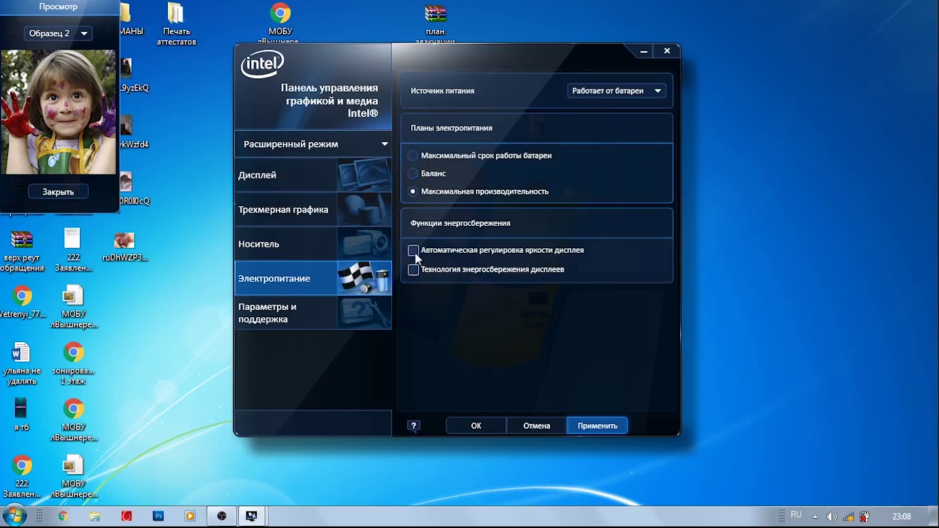
click(599, 427)
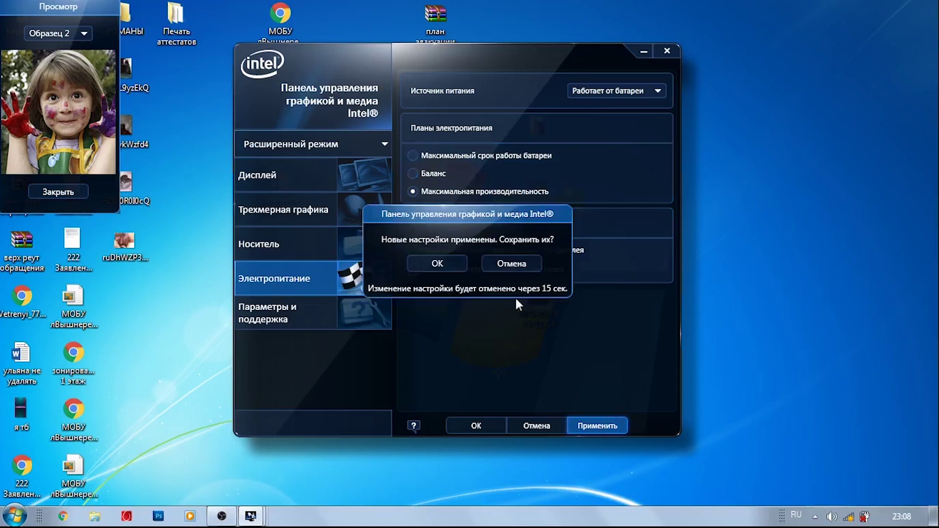
click(448, 266)
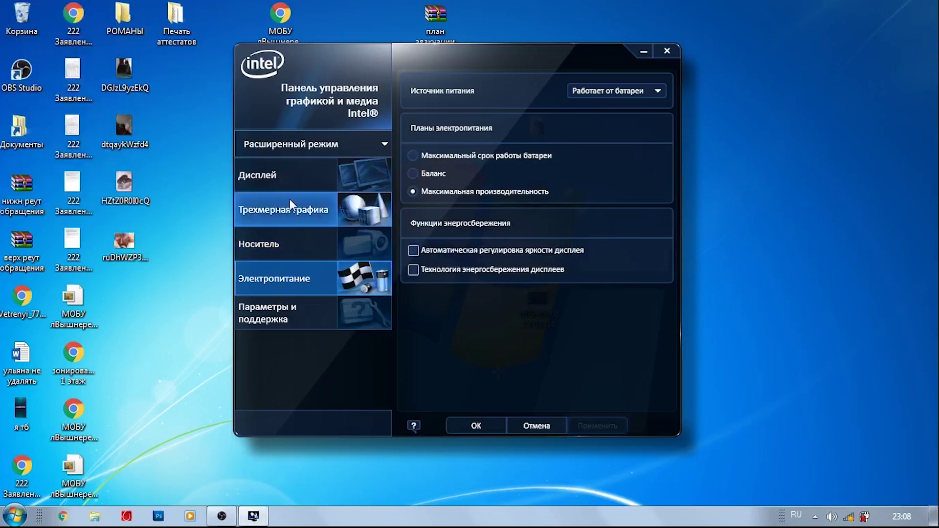
click(364, 143)
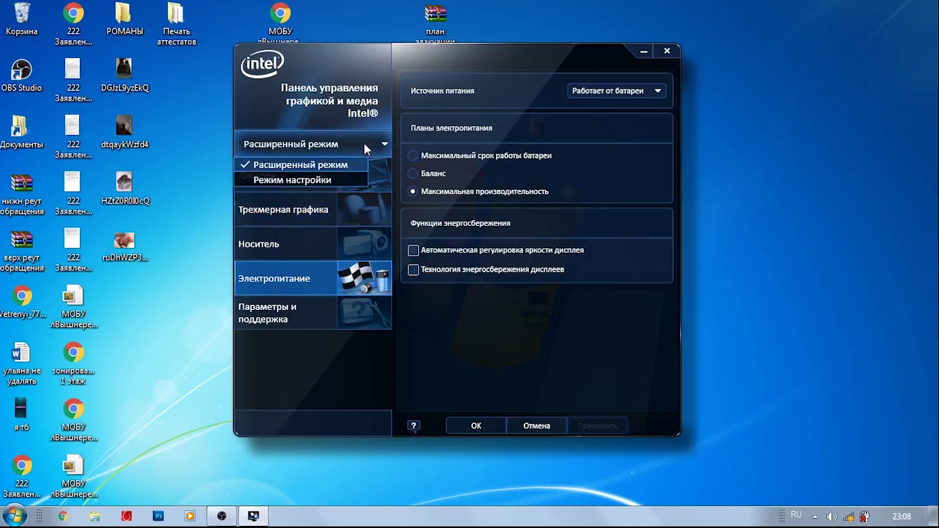
click(429, 92)
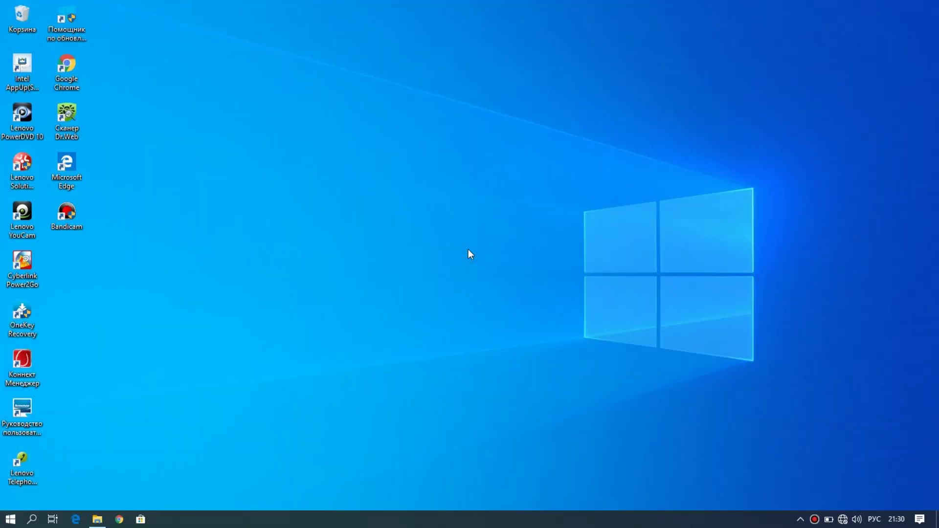
Open the Windows Электропитание options, and open Панель управления through File Explorer
right_click(828, 520)
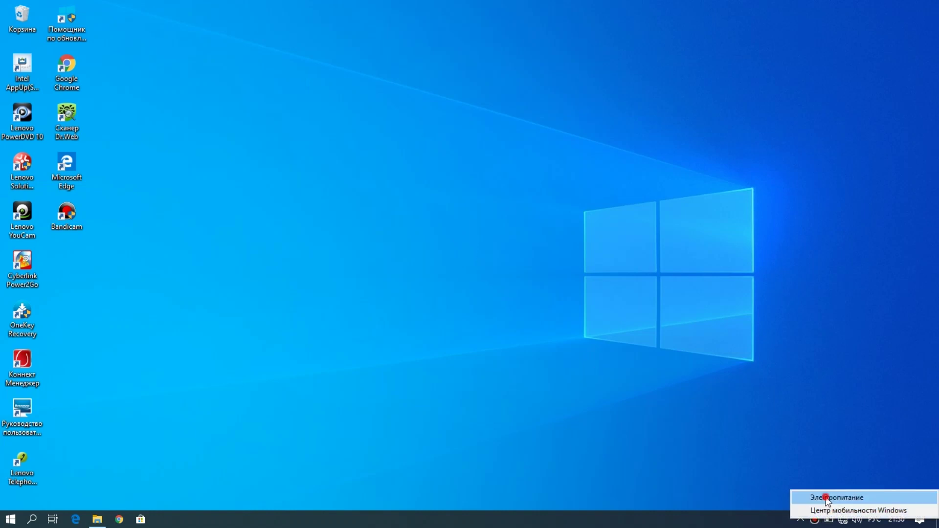
click(827, 497)
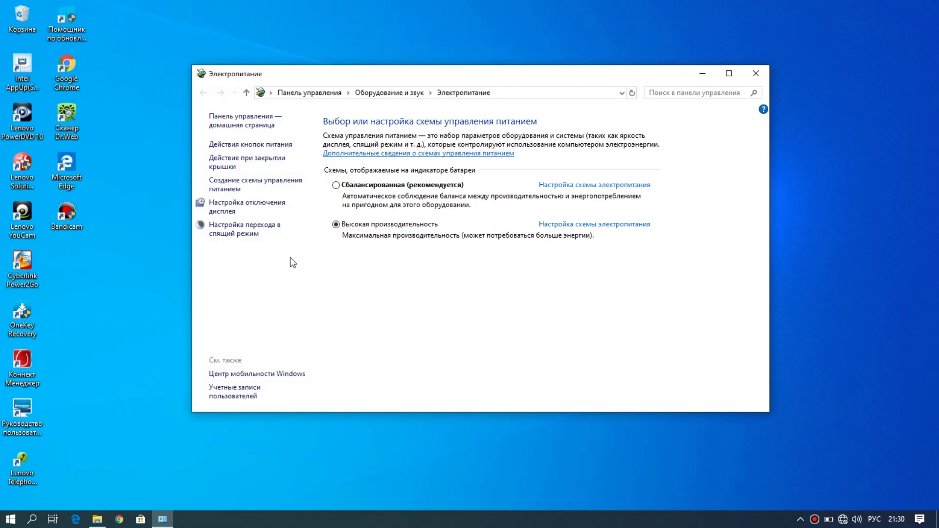
click(98, 519)
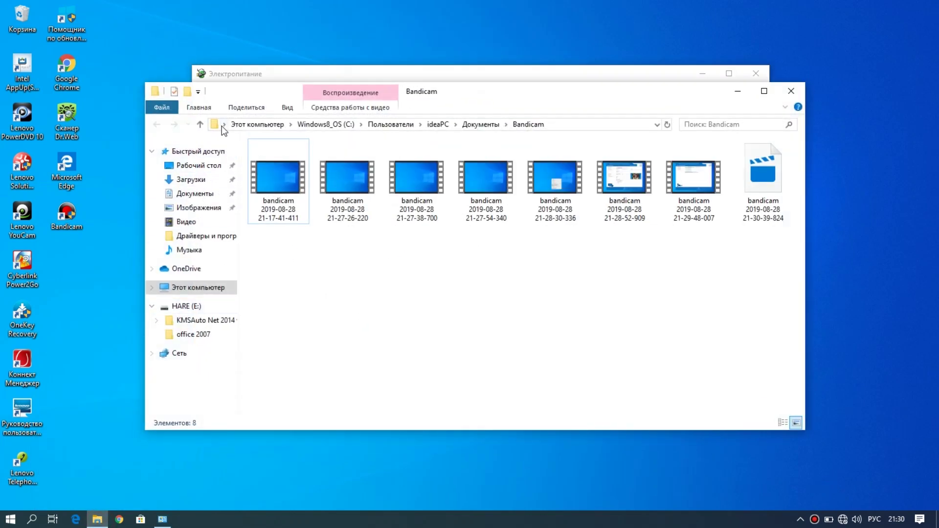
click(224, 125)
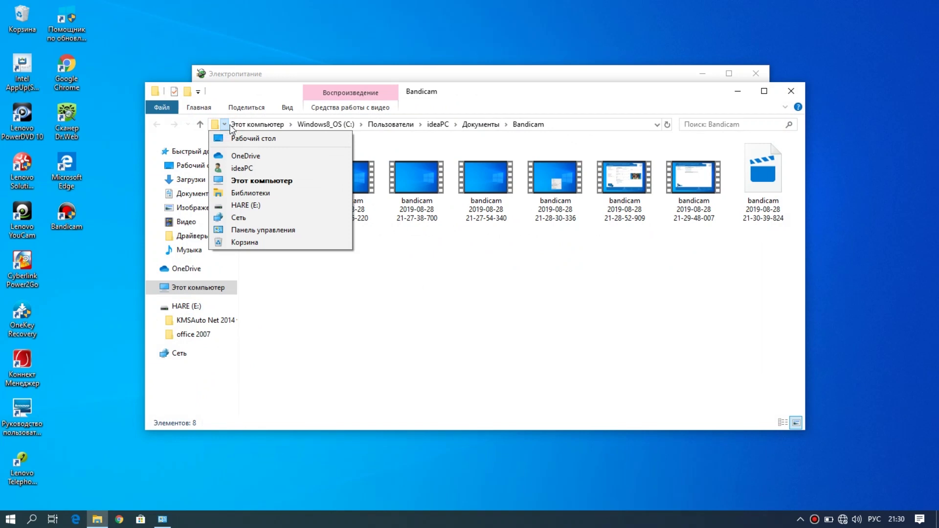
click(243, 230)
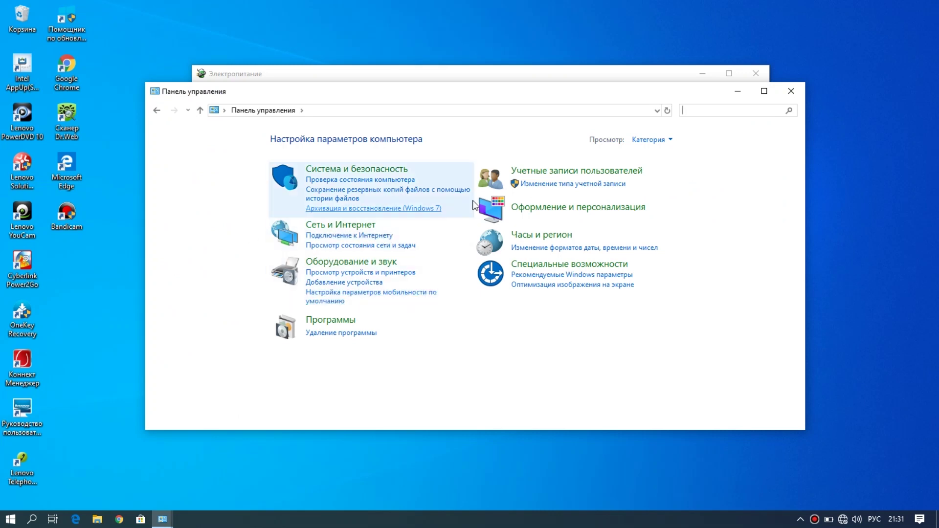
Show the Панель управления items as Крупные значки and open Электропитание
click(644, 140)
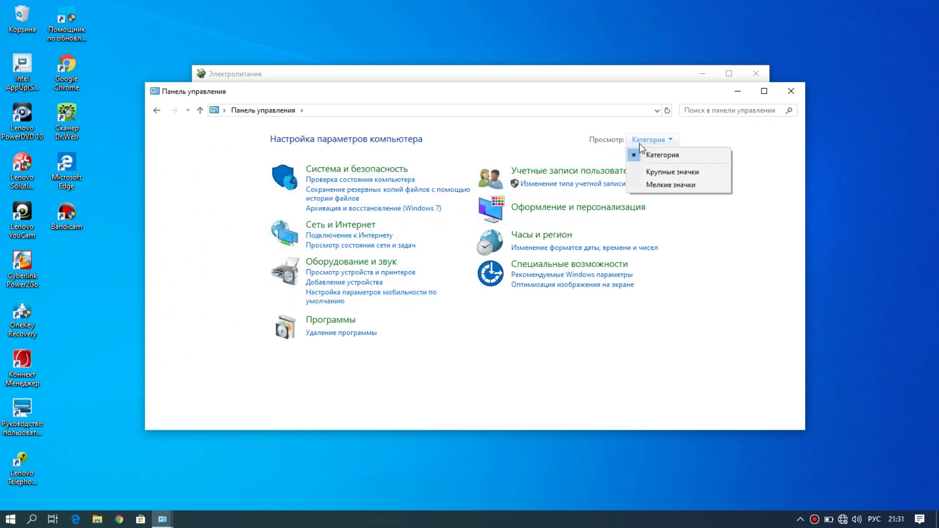
click(648, 172)
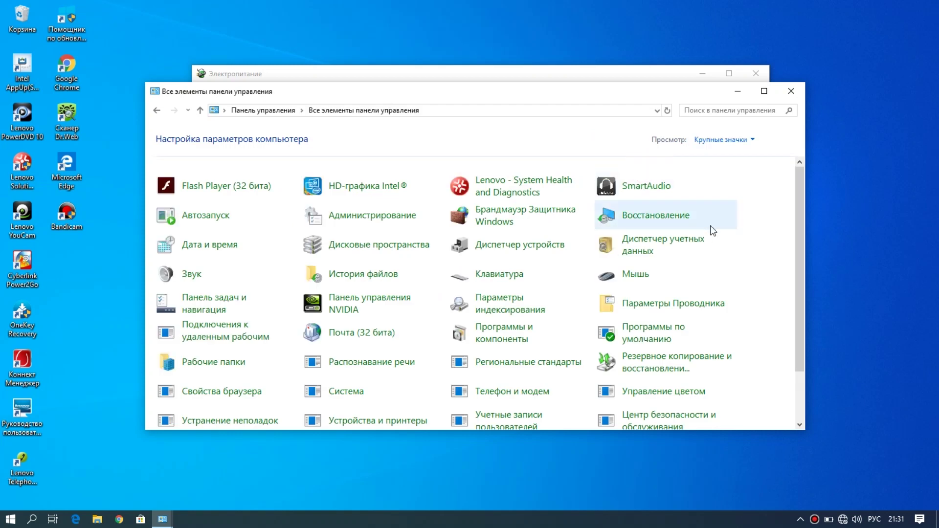
drag(801, 221, 803, 294)
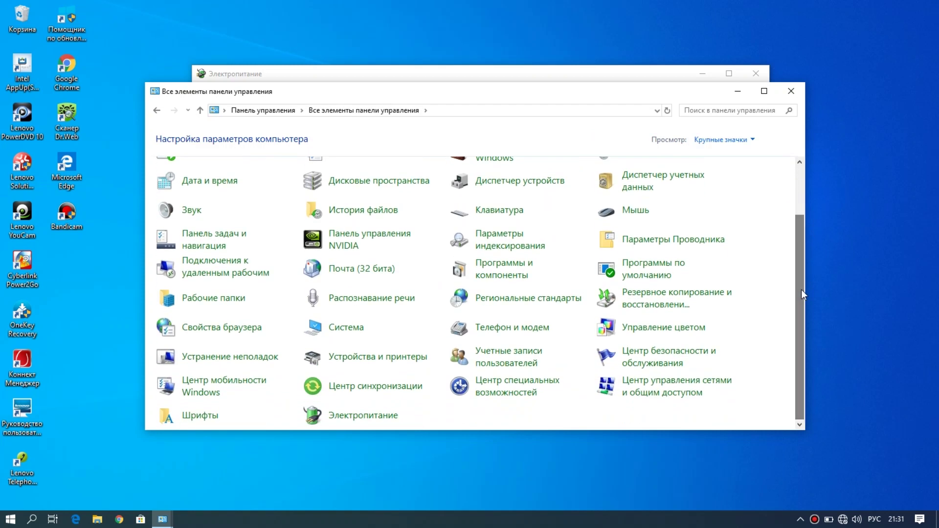
click(341, 417)
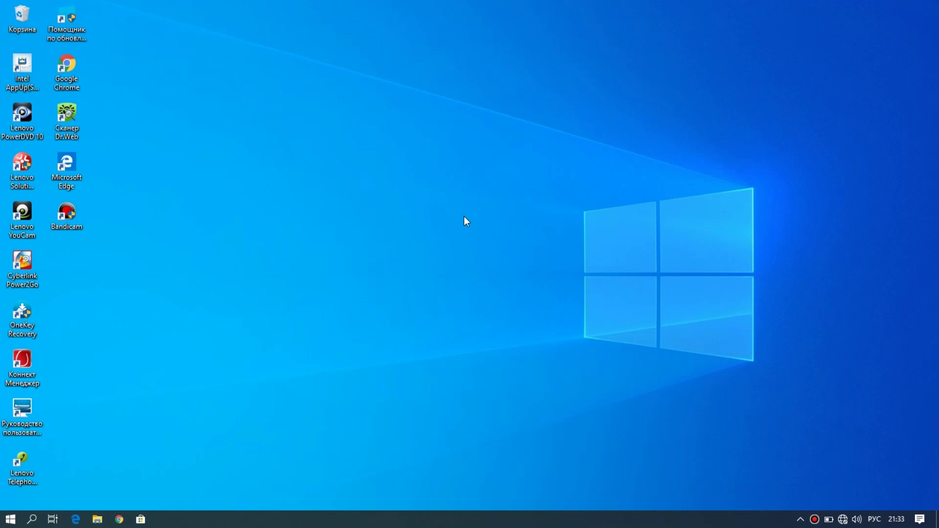
right_click(424, 201)
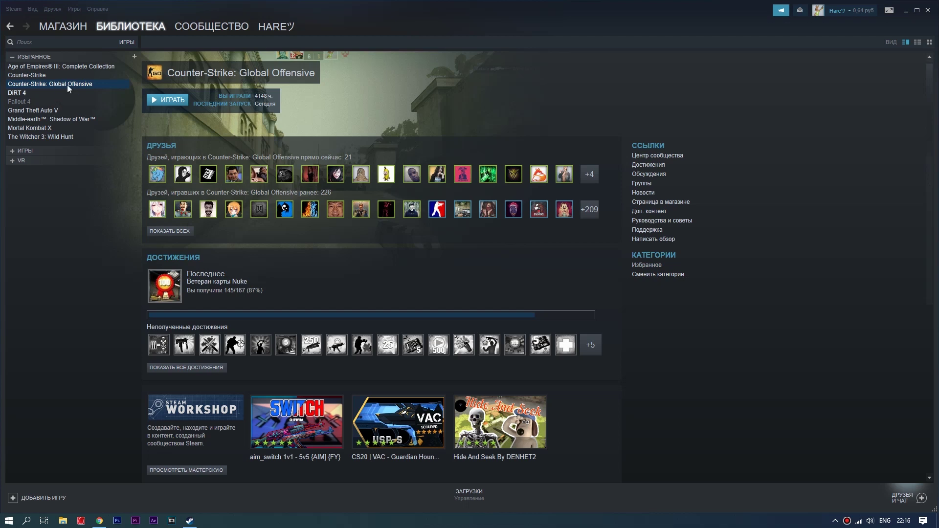
In the Steam library, open the properties of Counter-Strike: Global Offensive and open its launch options for editing
right_click(35, 86)
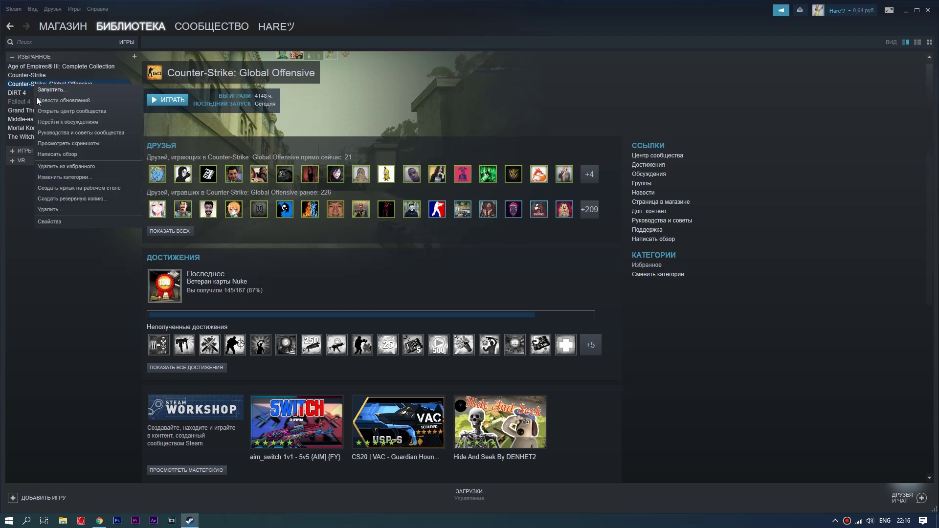
click(50, 221)
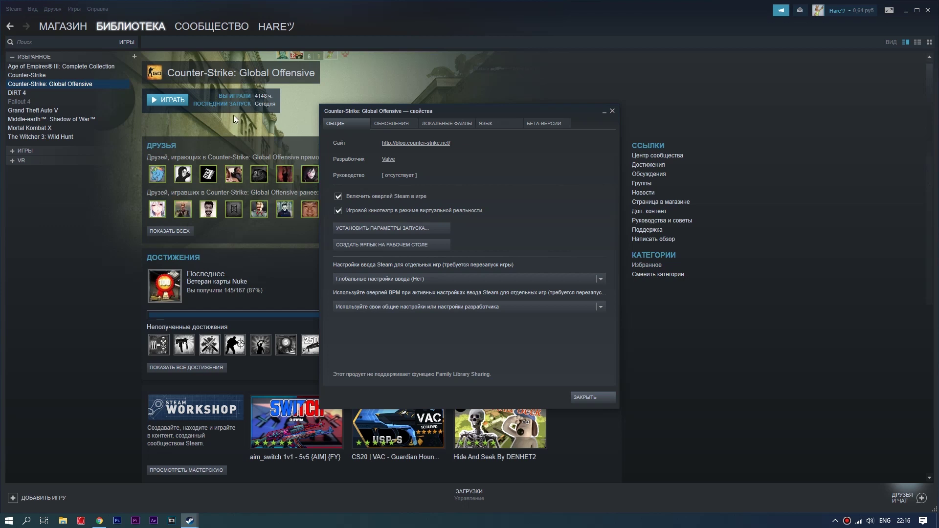
drag(409, 114, 303, 105)
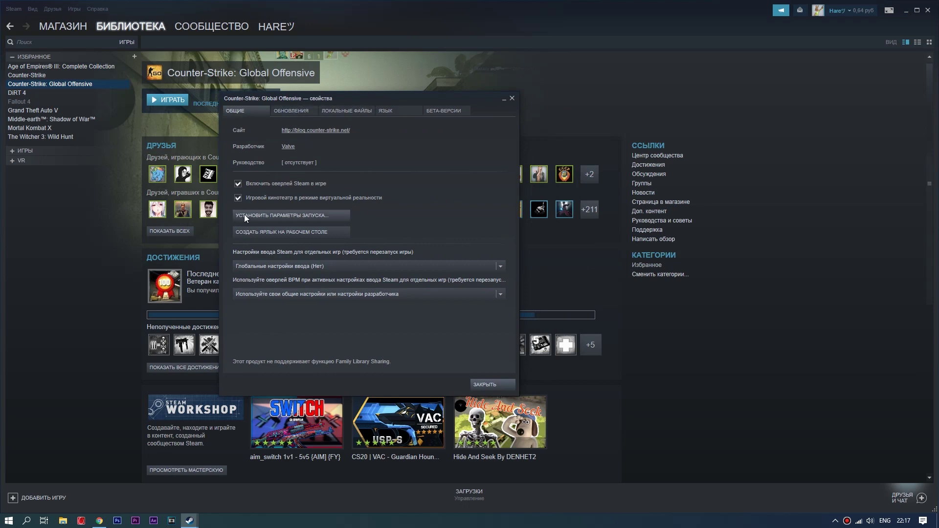
click(280, 216)
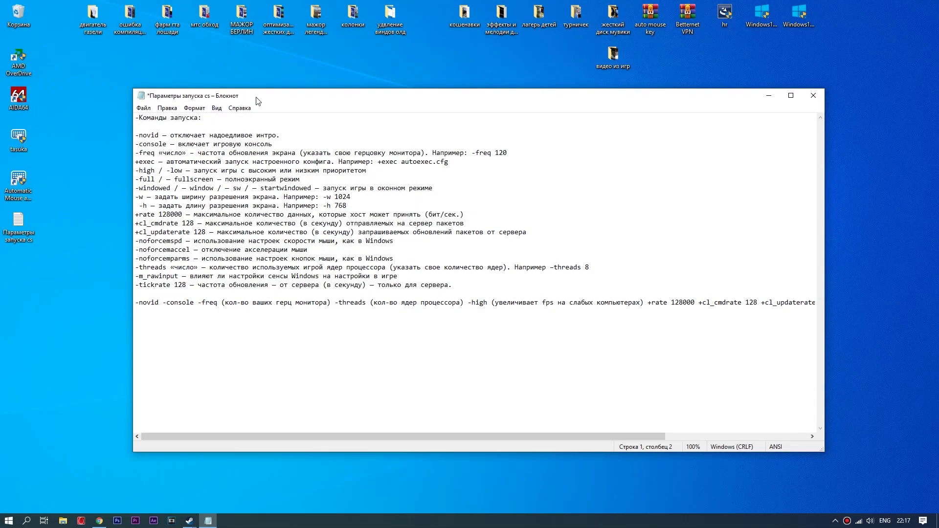
Reposition the Notepad list of launch commands, and review the launch parameters on the EasyCoding page Параметры запуска in Chrome
drag(257, 97, 232, 90)
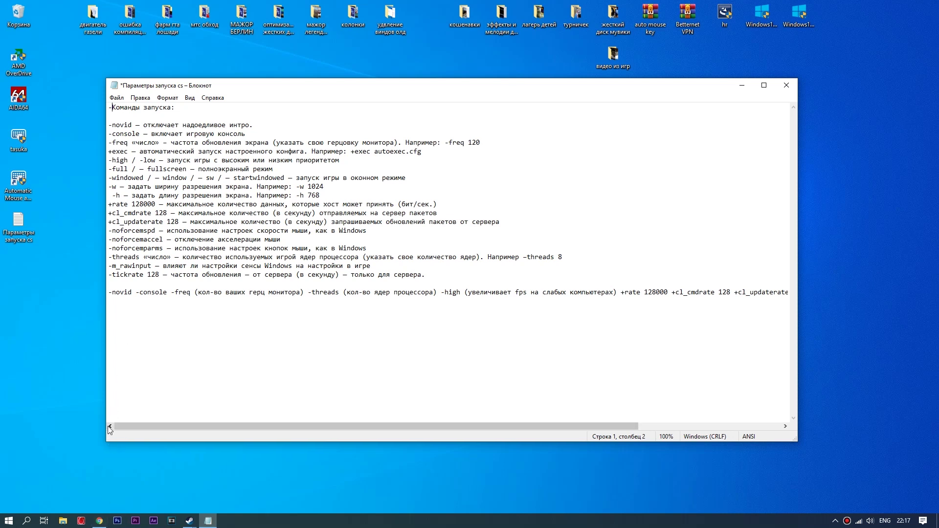
click(100, 521)
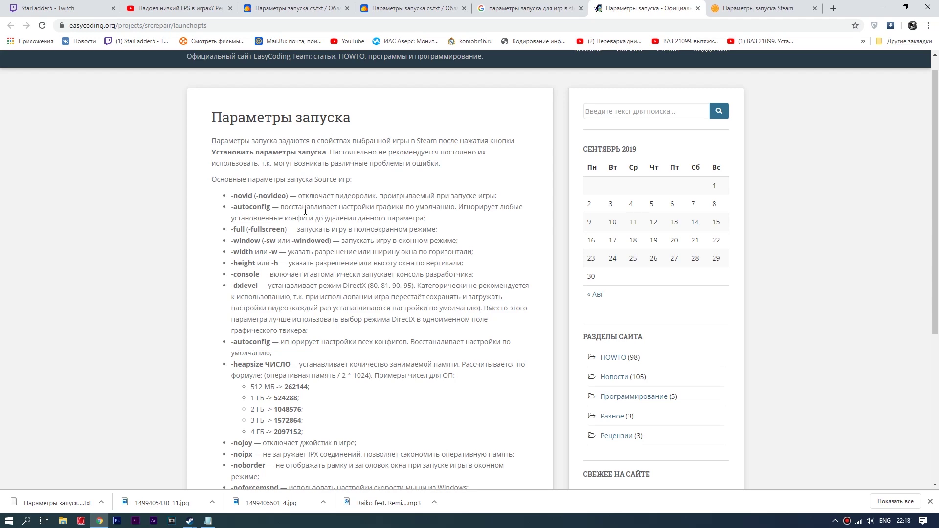
scroll(287, 212, down, 5)
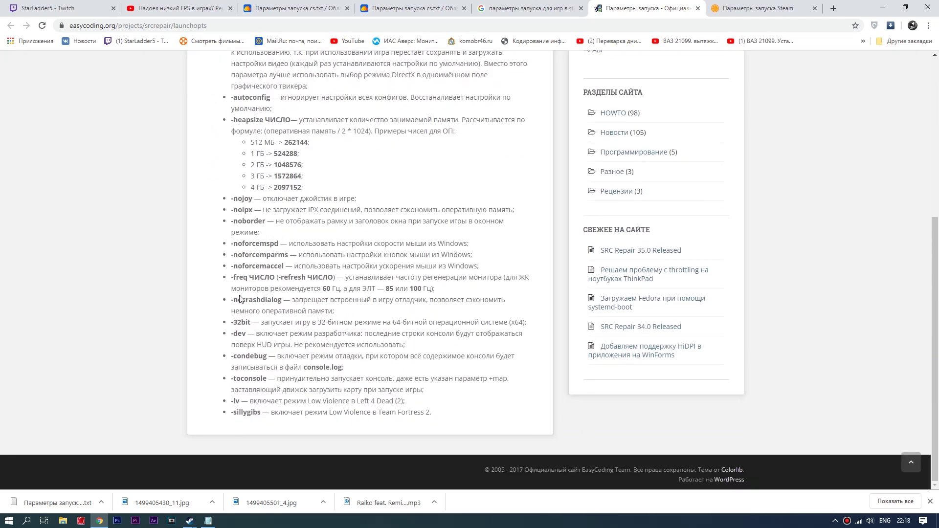
scroll(274, 322, up, 1)
scroll(275, 322, up, 2)
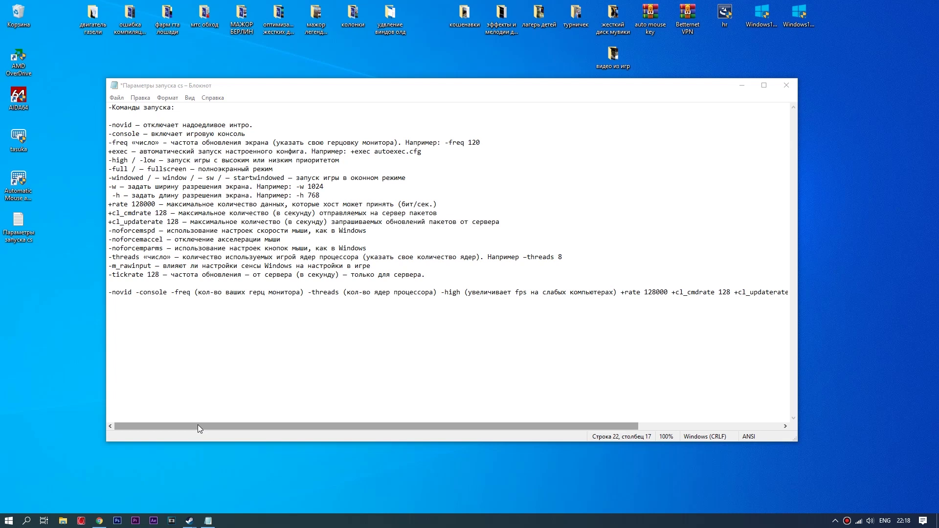
Back in Notepad, examine the -novid, -console and -freq parameters in the combined launch line at the end of the file
drag(109, 292, 133, 294)
click(134, 294)
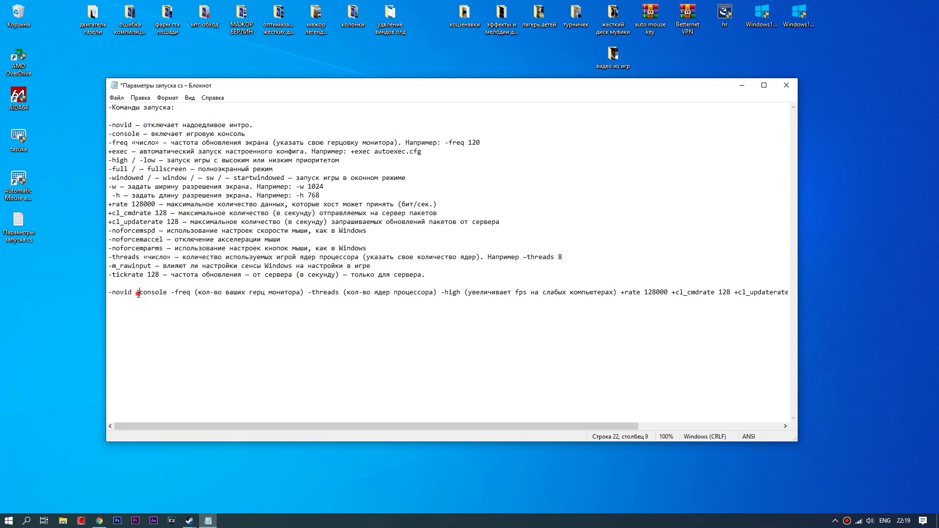
drag(140, 294, 167, 296)
click(151, 294)
drag(174, 292, 183, 292)
Check the monitor's refresh rate in the Windows Дополнительные параметры дисплея, and close the settings
right_click(71, 316)
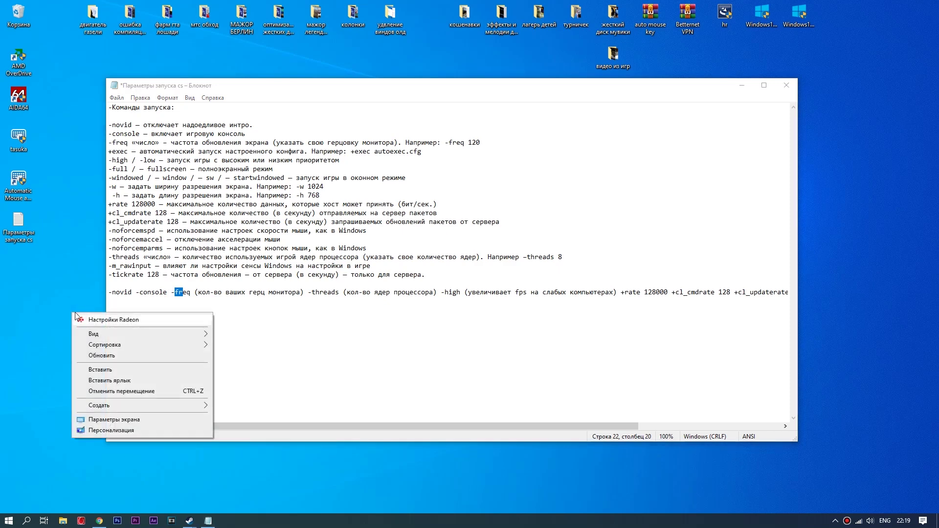
click(114, 419)
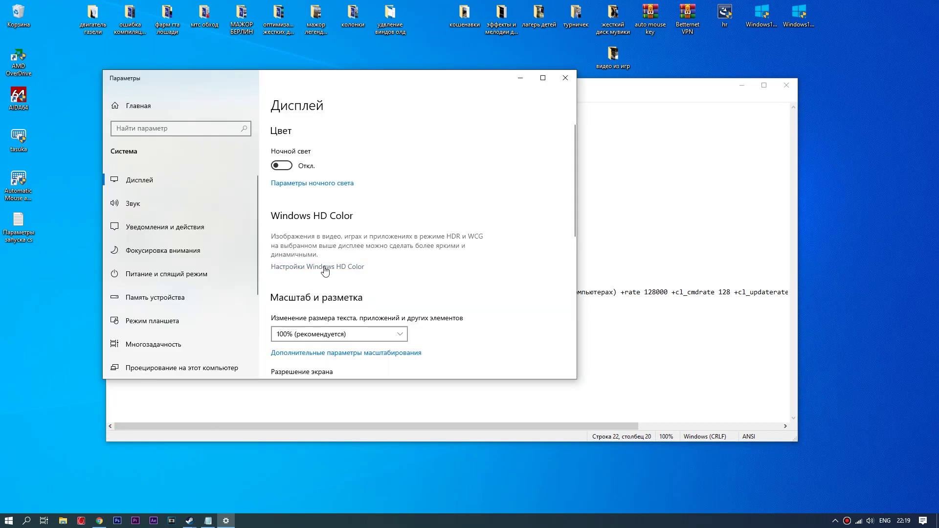
scroll(324, 272, down, 3)
scroll(375, 264, down, 2)
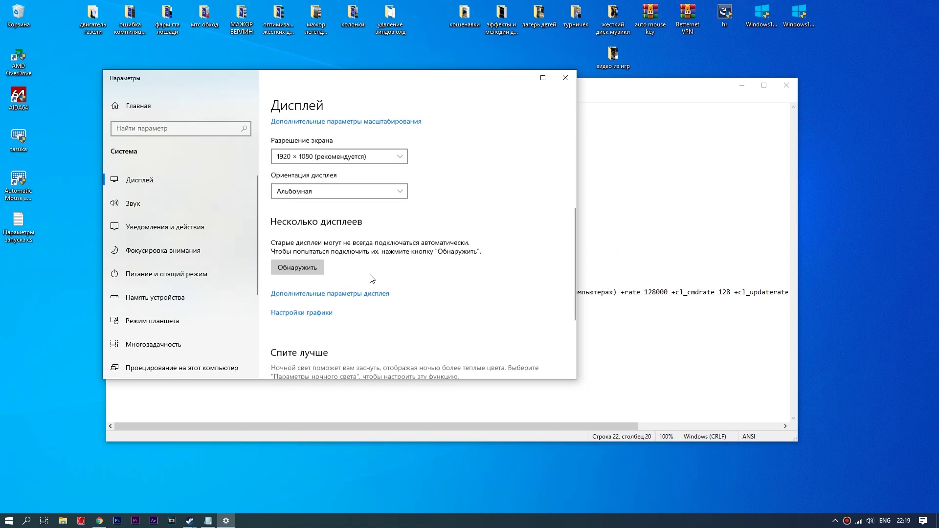
click(313, 293)
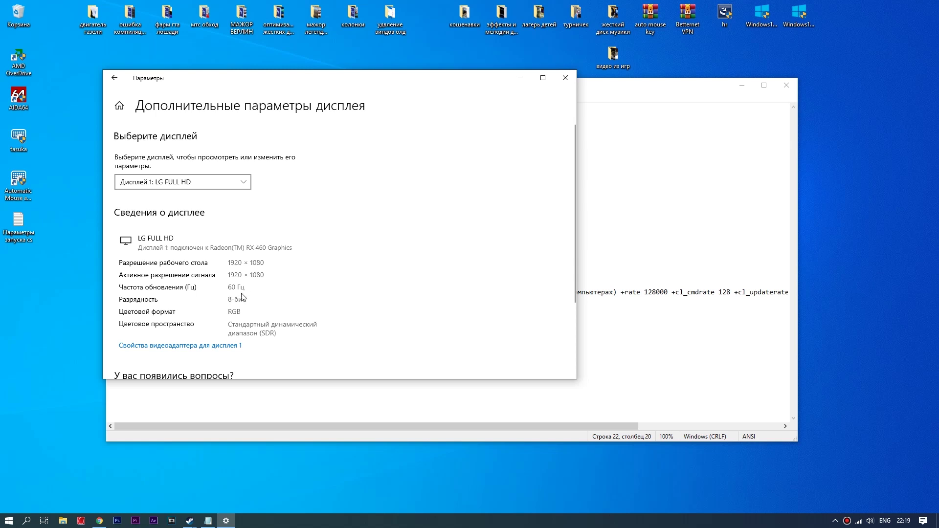
click(565, 78)
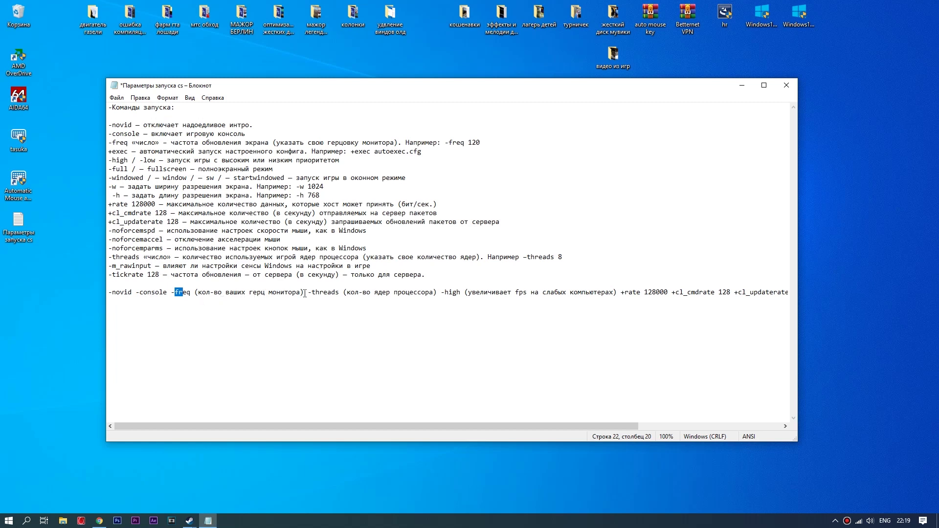
Replace the parenthesised monitor-hertz placeholder after -freq in the combined launch line with 60
drag(305, 294, 199, 297)
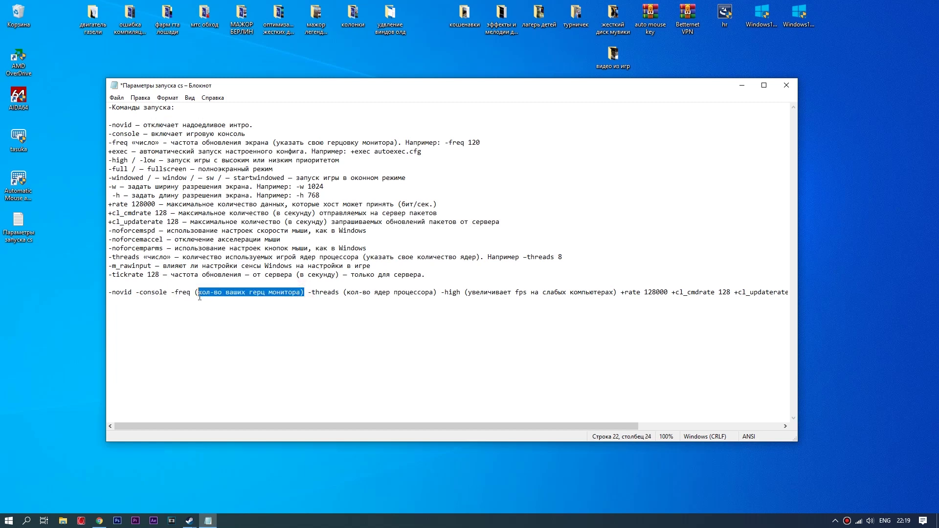
text(60)
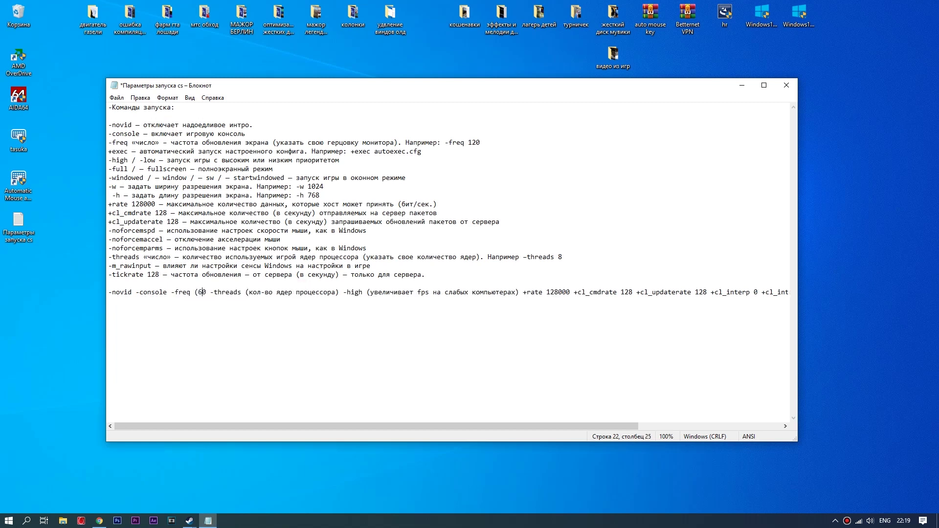
key(BackSpace)
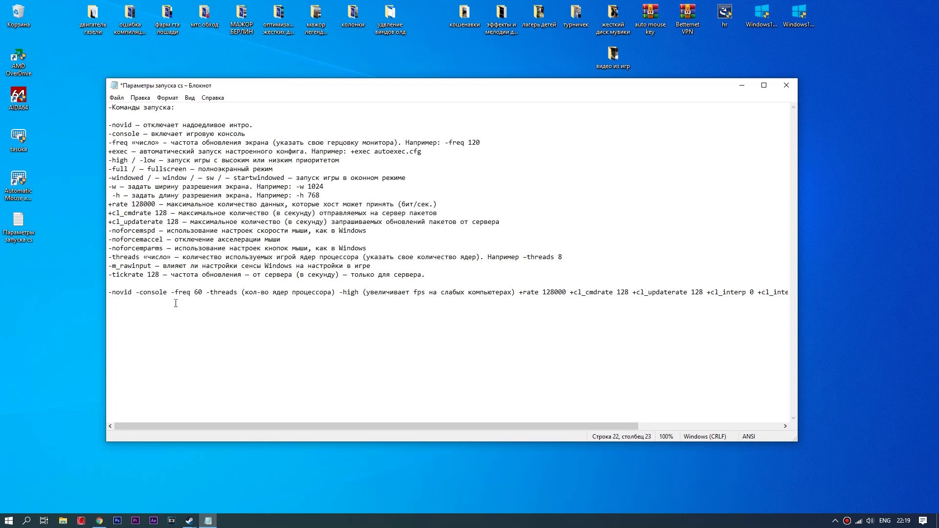